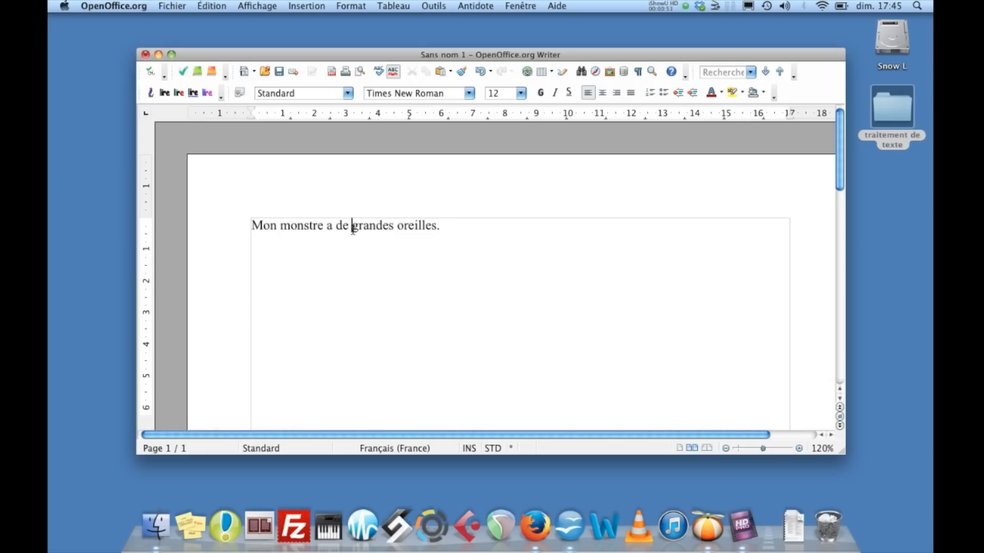
Select the word "grandes" in the sentence.
click(353, 229)
click(352, 225)
drag(352, 226, 393, 226)
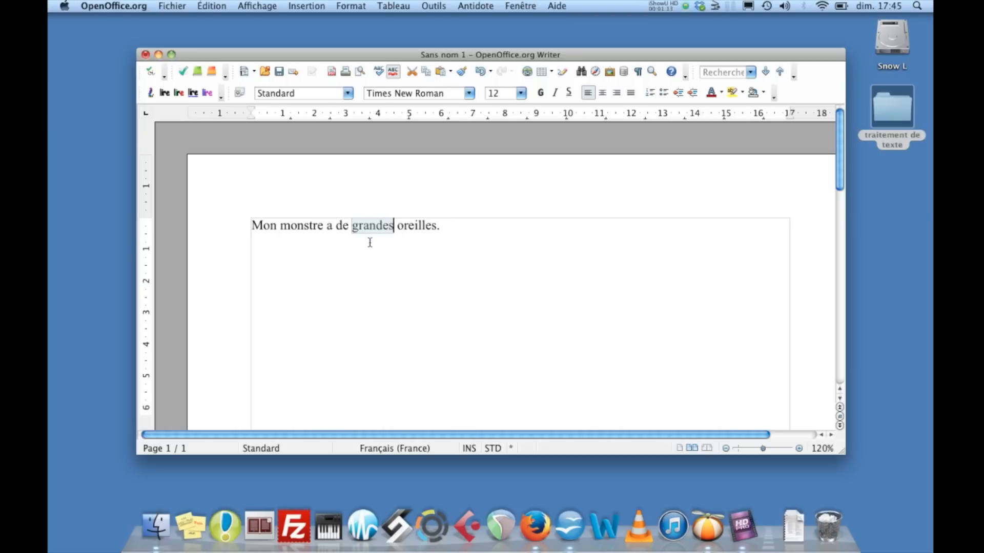
Select the word "monstre" and set its font to Trebuchet MS.
click(279, 226)
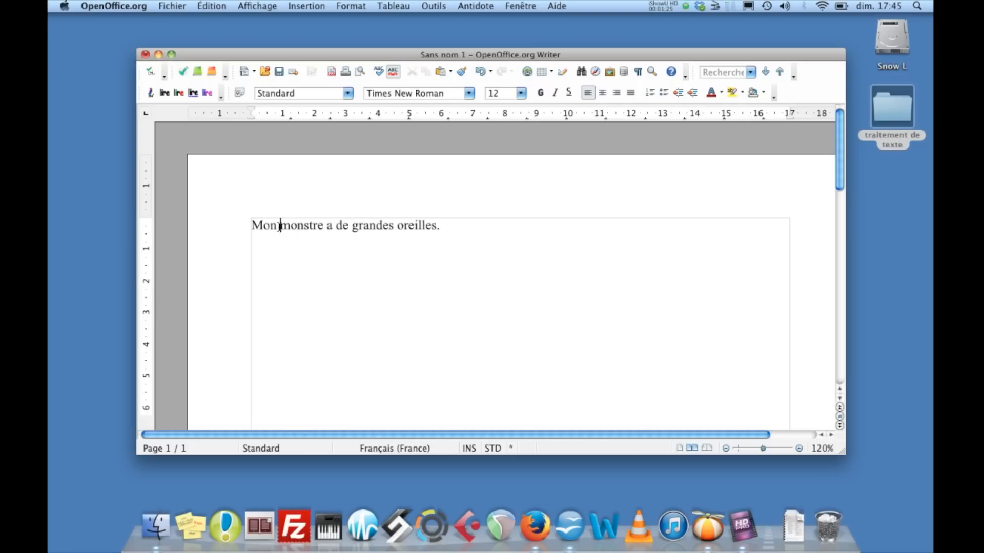
drag(279, 226, 321, 224)
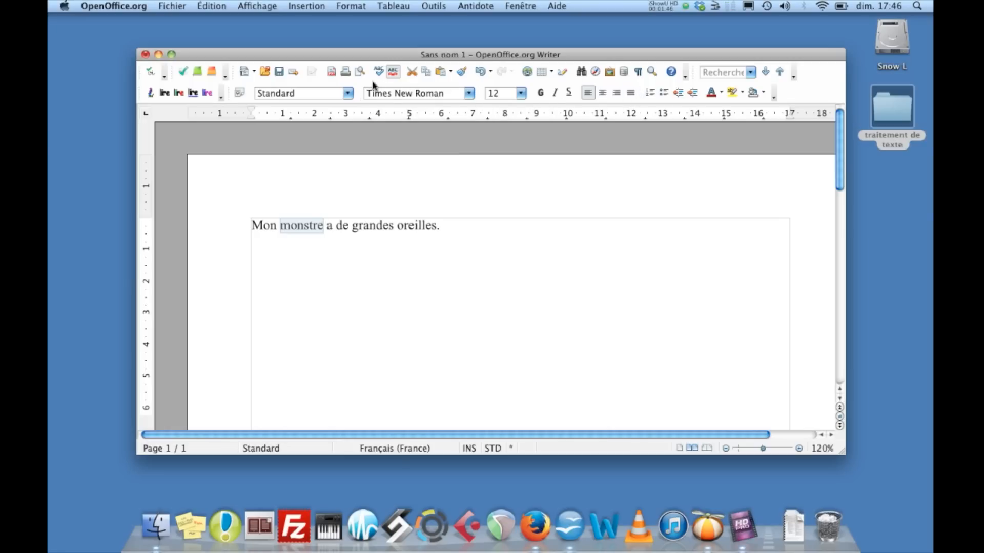
click(469, 95)
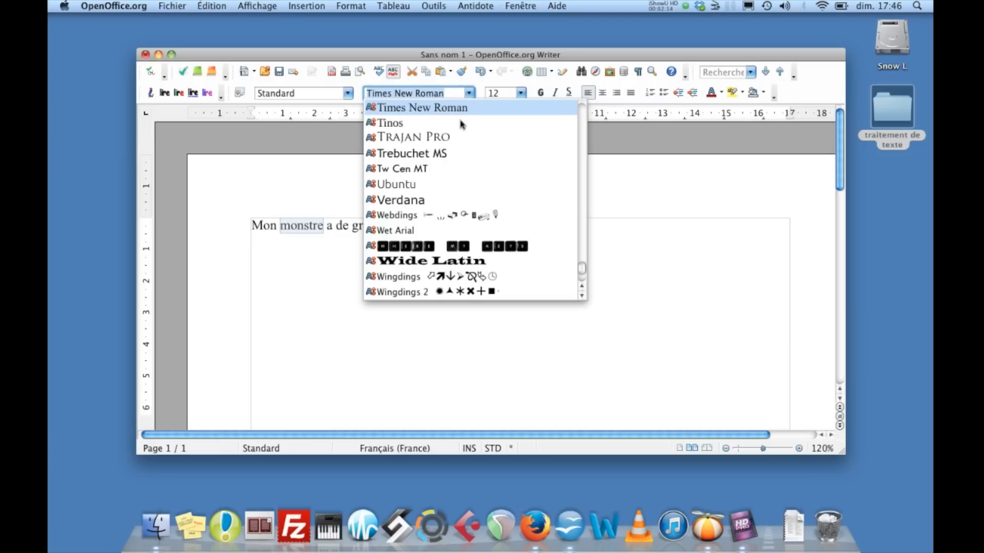
click(425, 155)
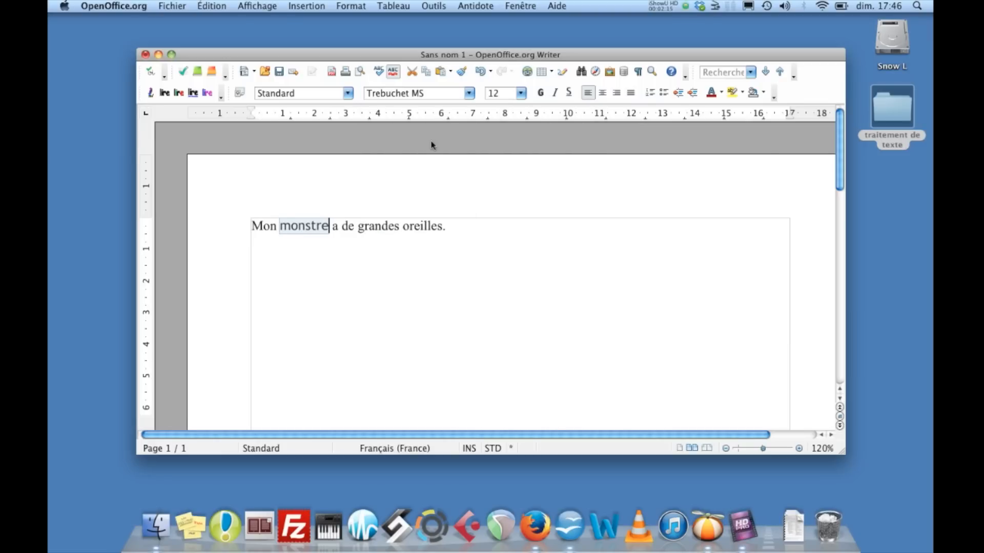
Change the font of the selected word "monstre" to Arial Narrow.
click(468, 94)
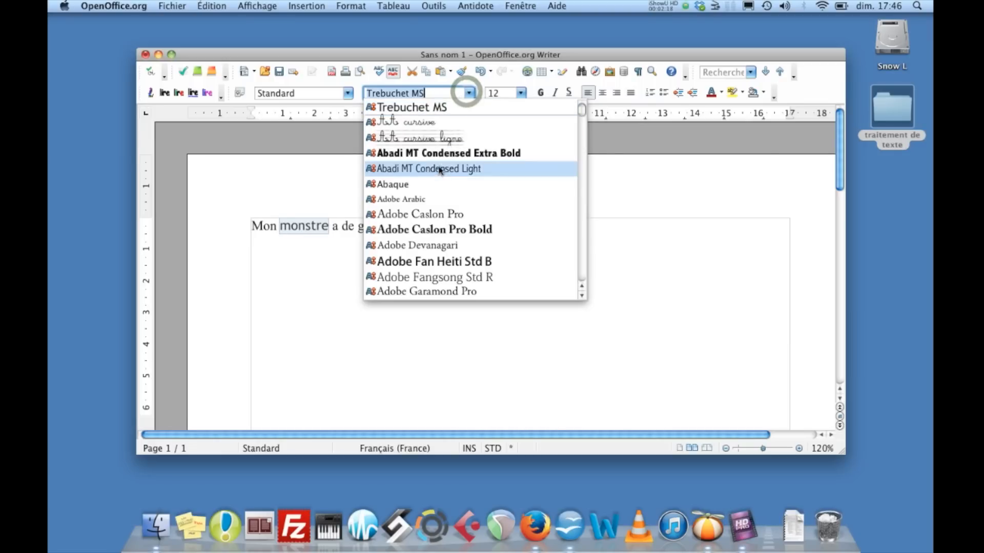
scroll(425, 231, down, 5)
scroll(433, 198, down, 5)
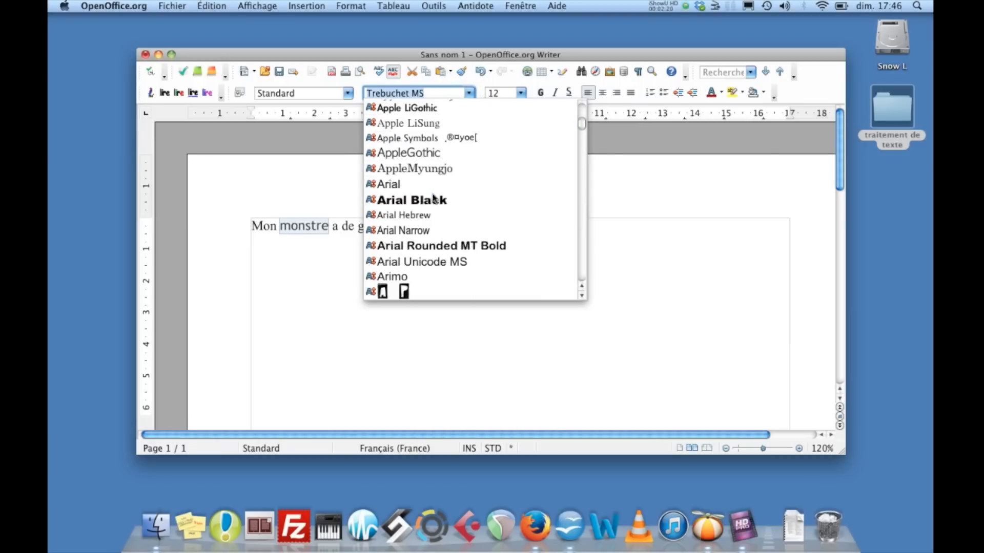
click(418, 232)
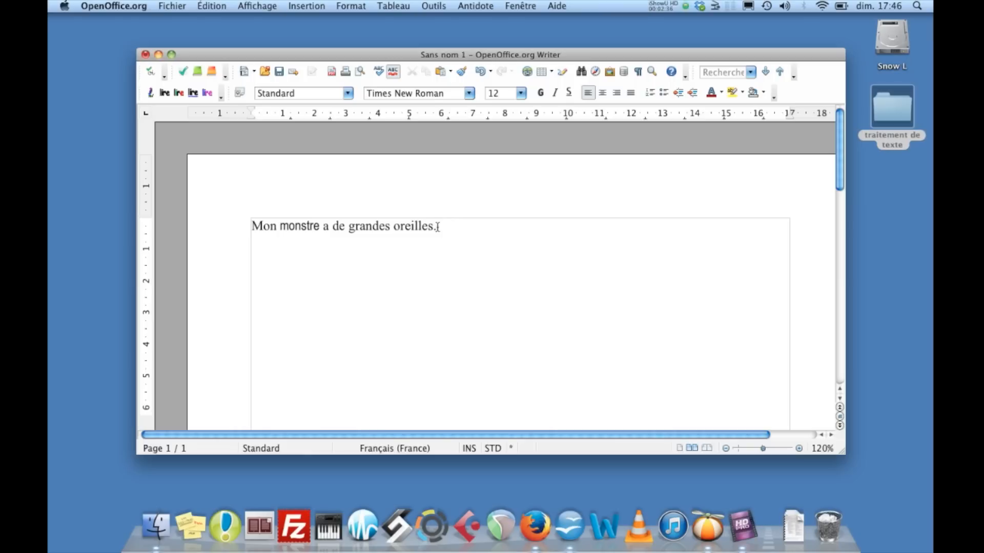
Select the whole sentence "Mon monstre a de grandes oreilles." and set its font to Amandine.
drag(437, 226, 236, 212)
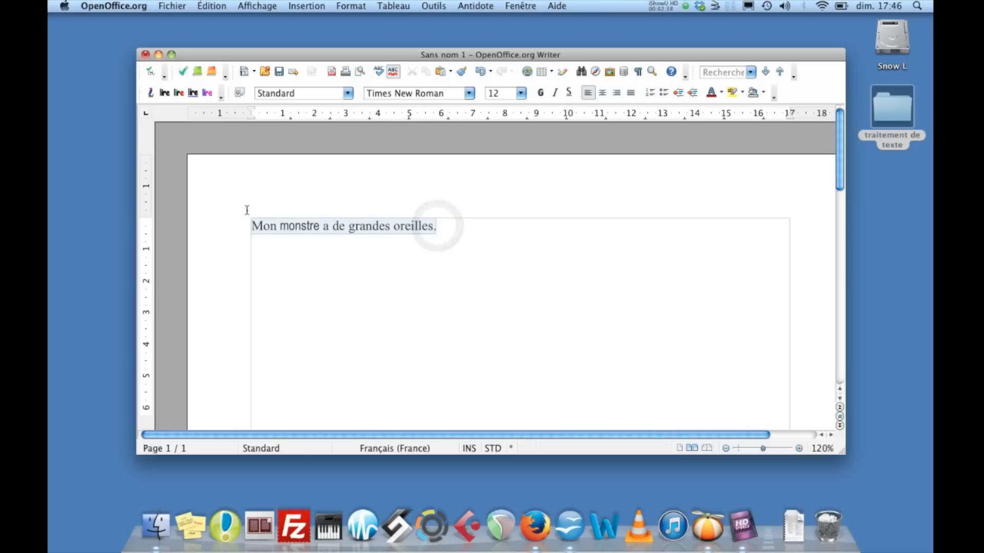
click(469, 93)
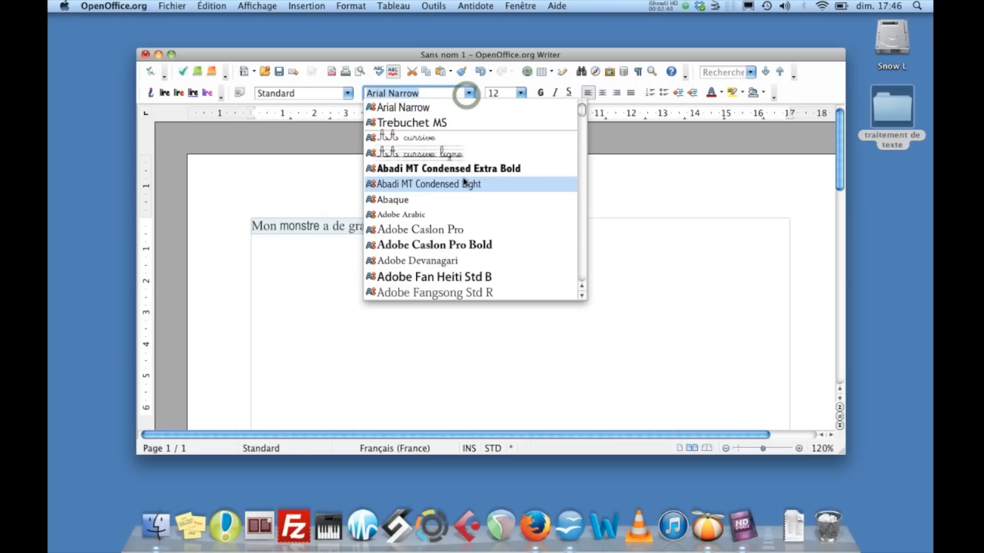
scroll(464, 182, down, 10)
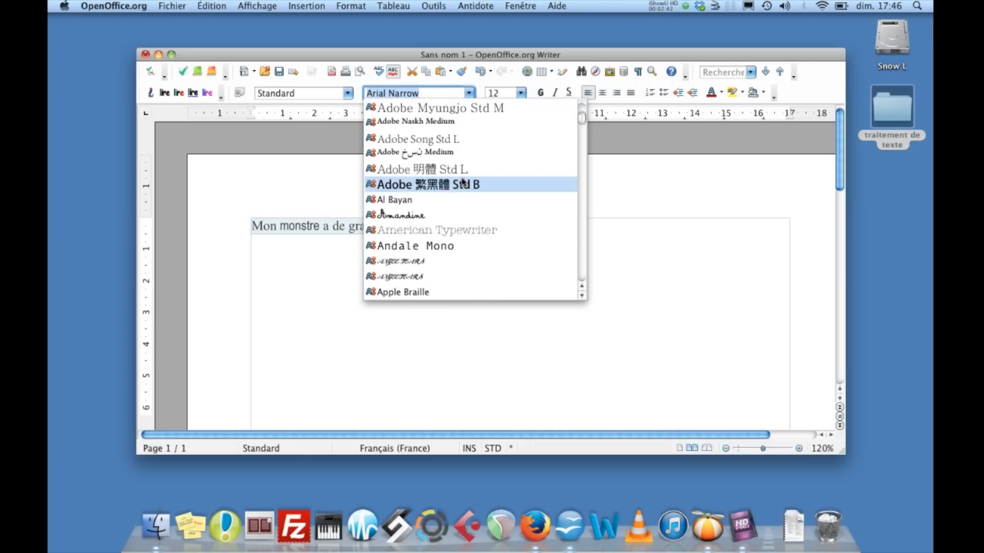
click(437, 214)
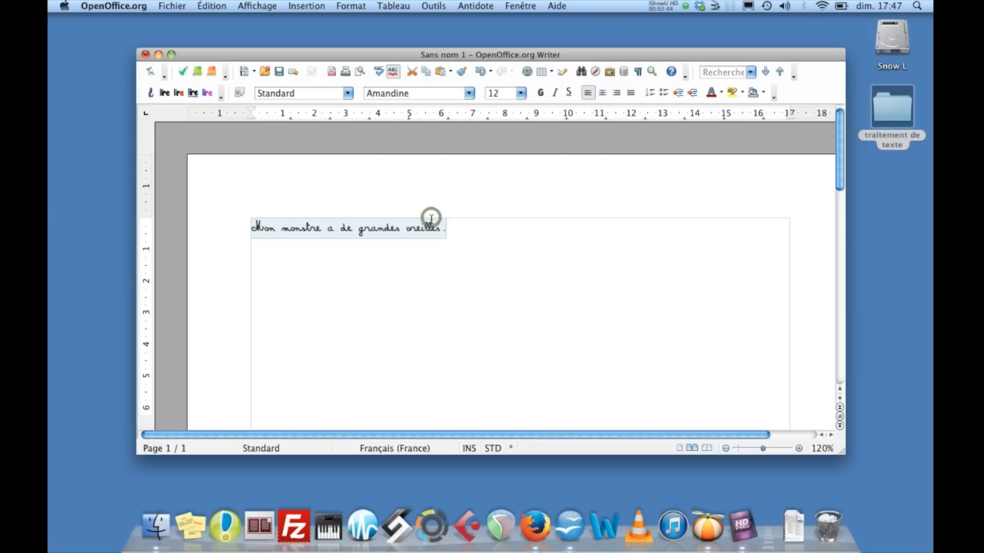
Try font size 18 on the selected sentence, and return it to size 12.
click(520, 94)
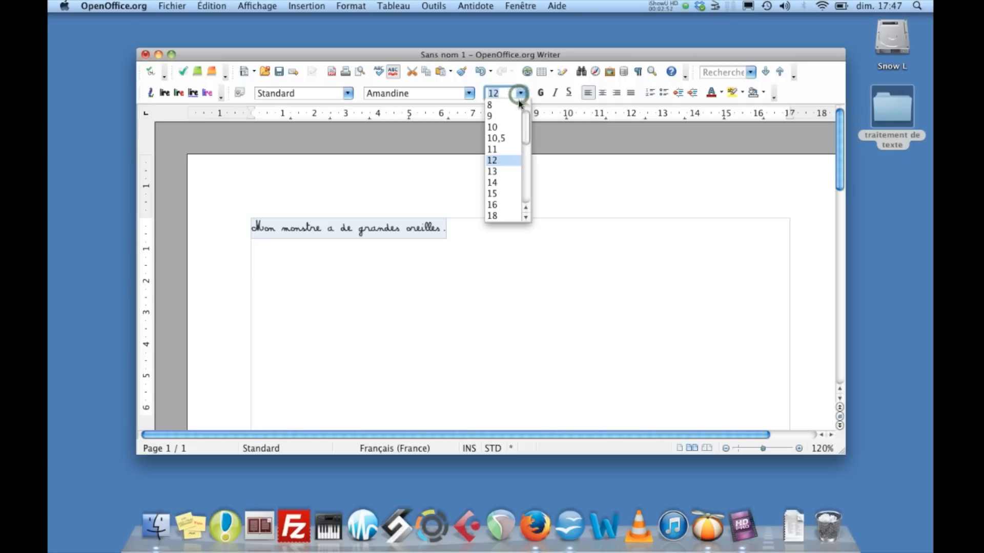
click(494, 216)
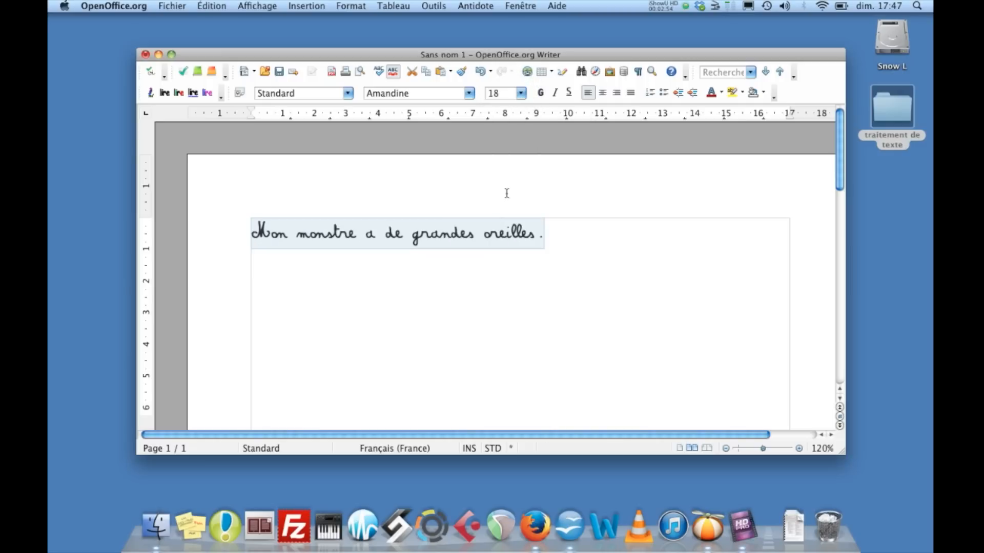
click(520, 94)
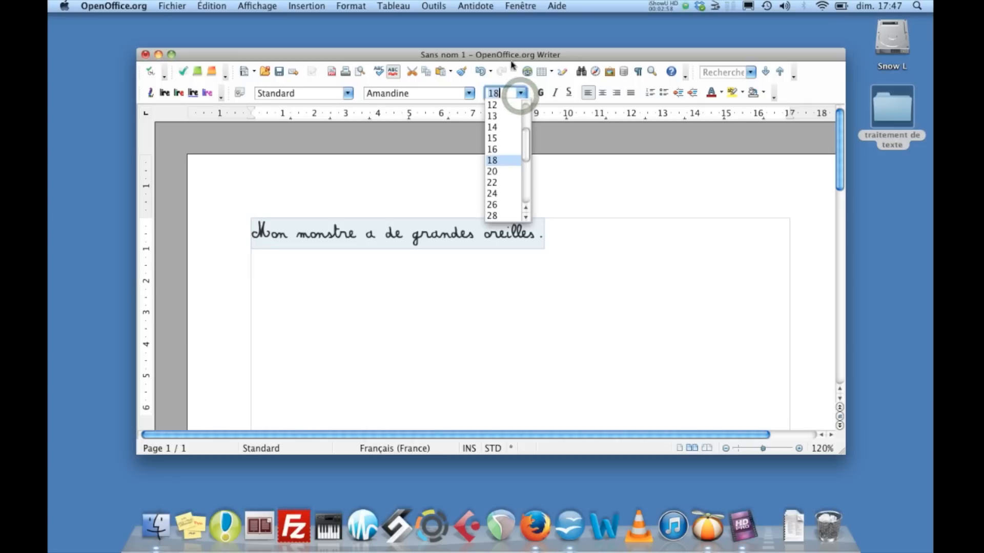
click(504, 106)
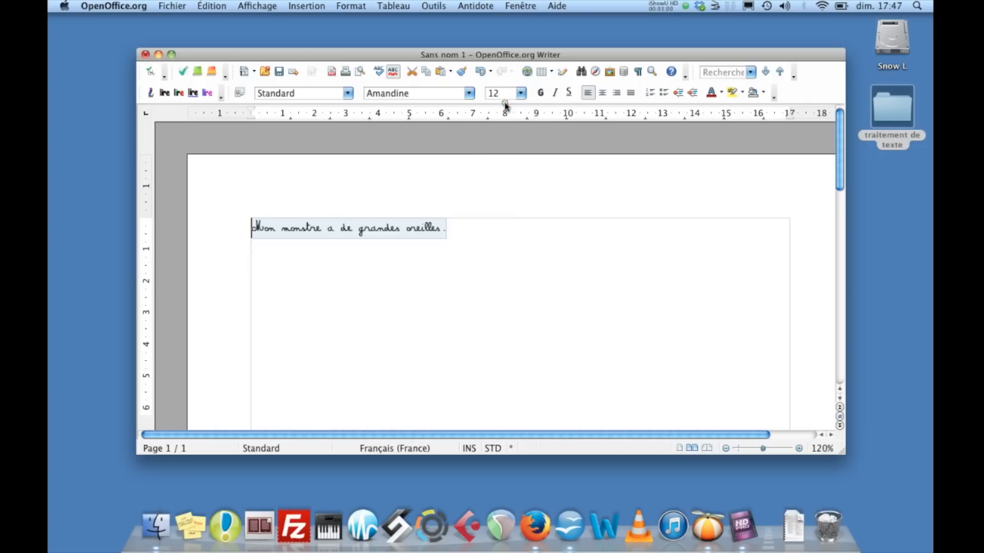
Set the font of the selected sentence to Adobe Caslon Pro and deselect the text.
click(469, 93)
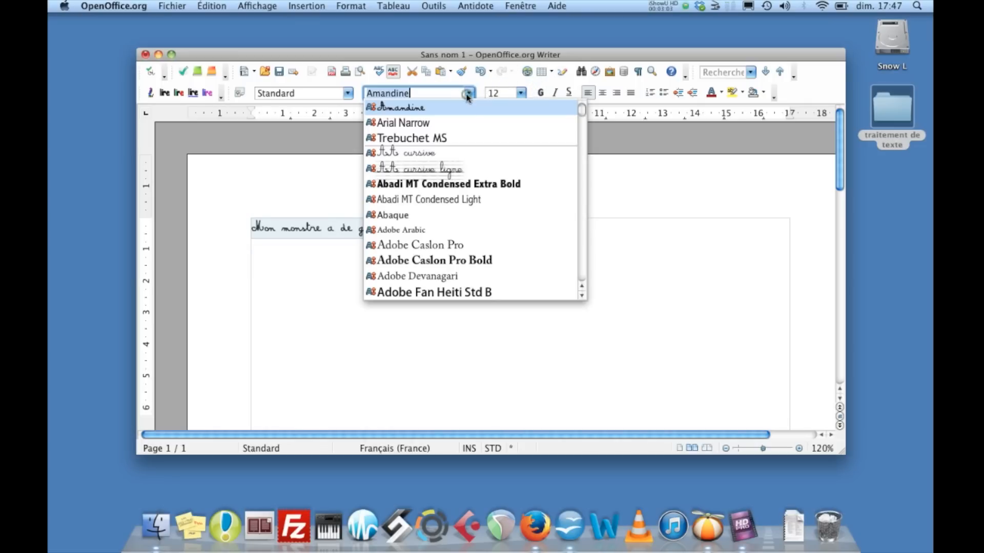
click(439, 245)
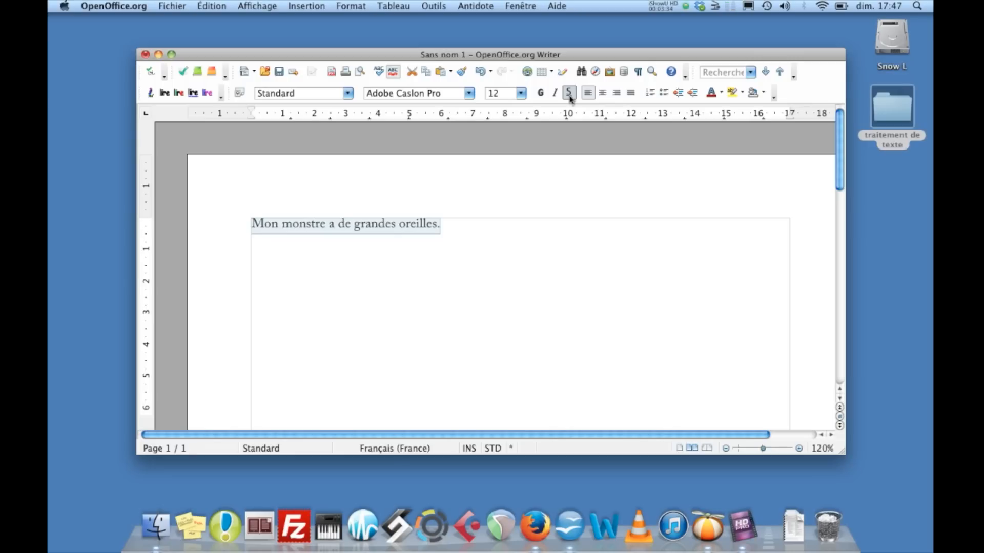
click(461, 232)
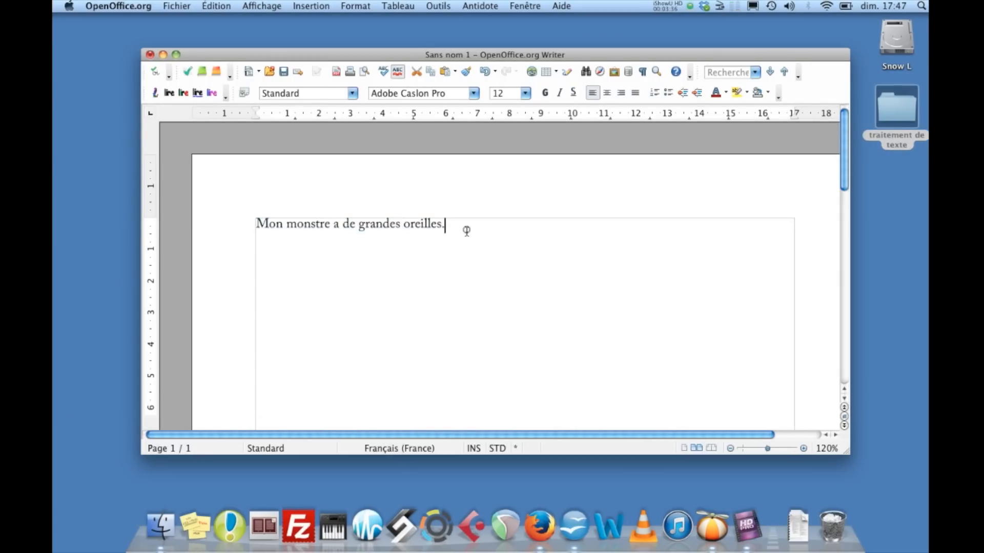
Select the whole sentence from its first word to the full stop, and turn bold on and off again.
click(255, 223)
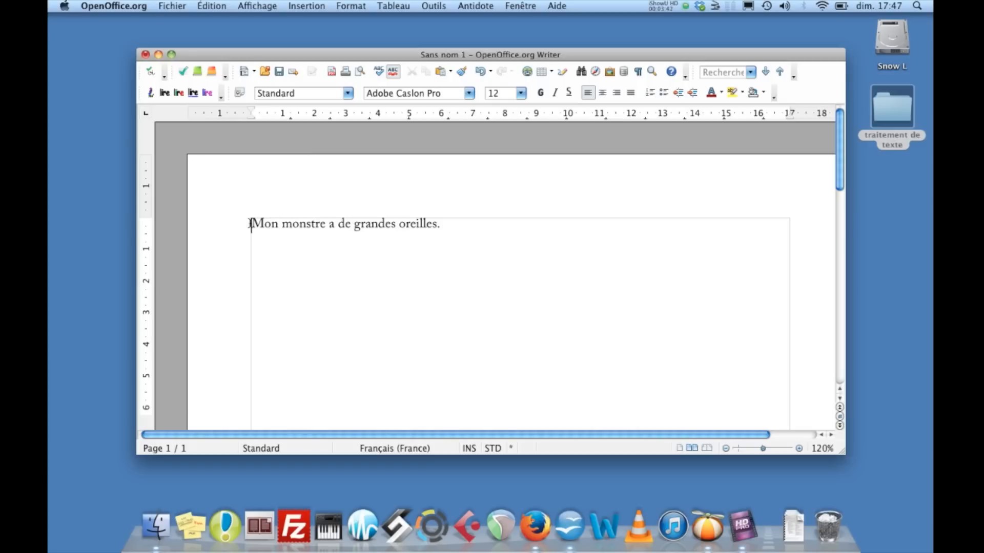
drag(249, 224, 441, 225)
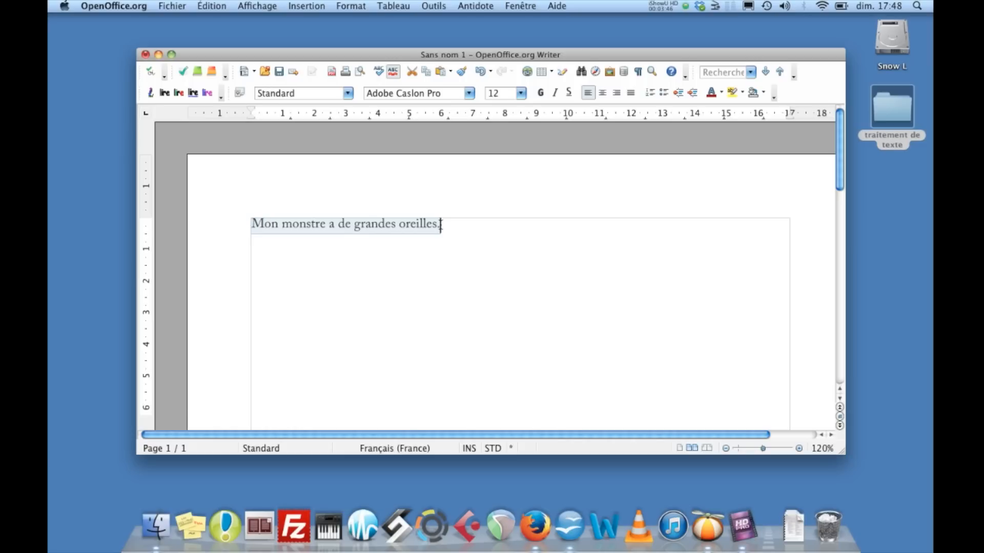
click(541, 93)
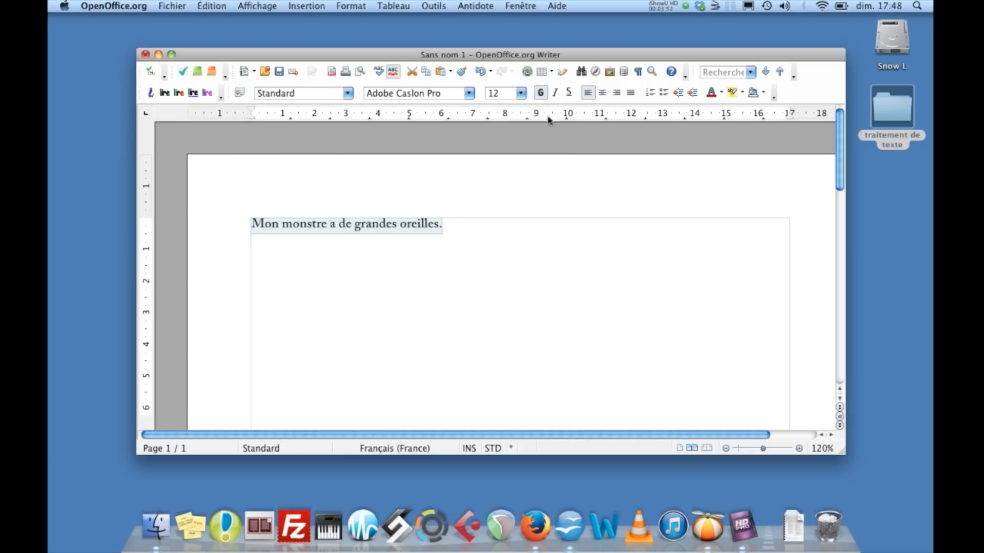
click(541, 93)
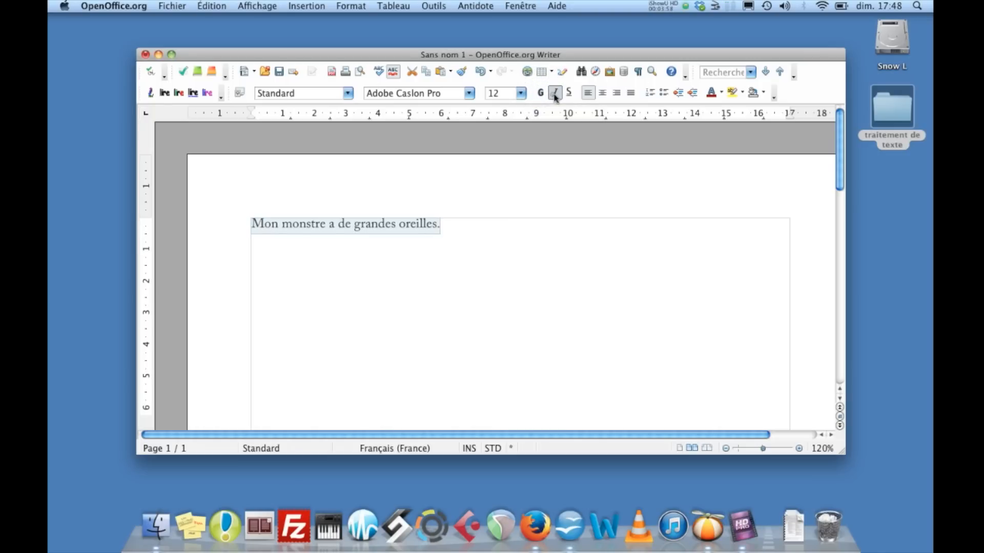
Turn italic on and off for the selected sentence, and do the same with underline.
click(555, 97)
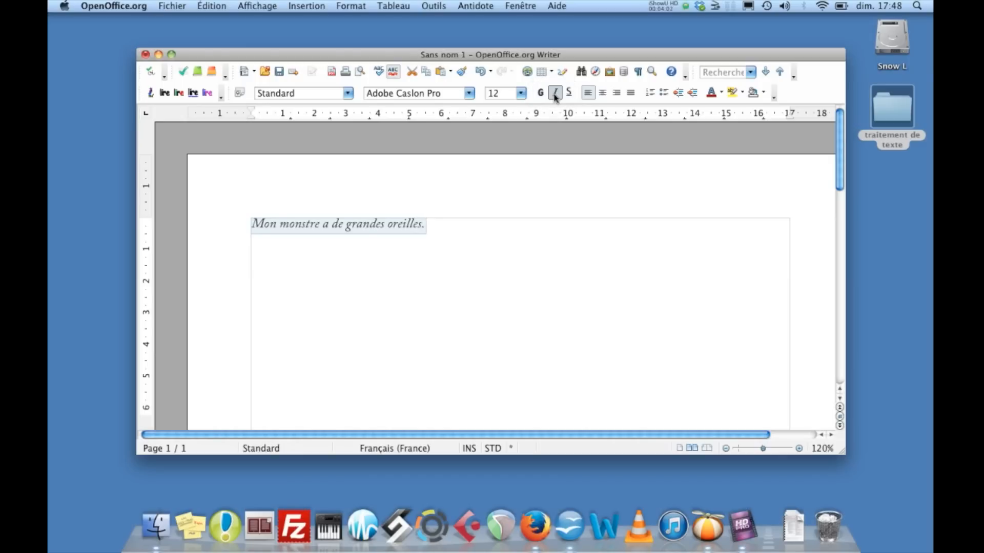
click(555, 97)
click(569, 93)
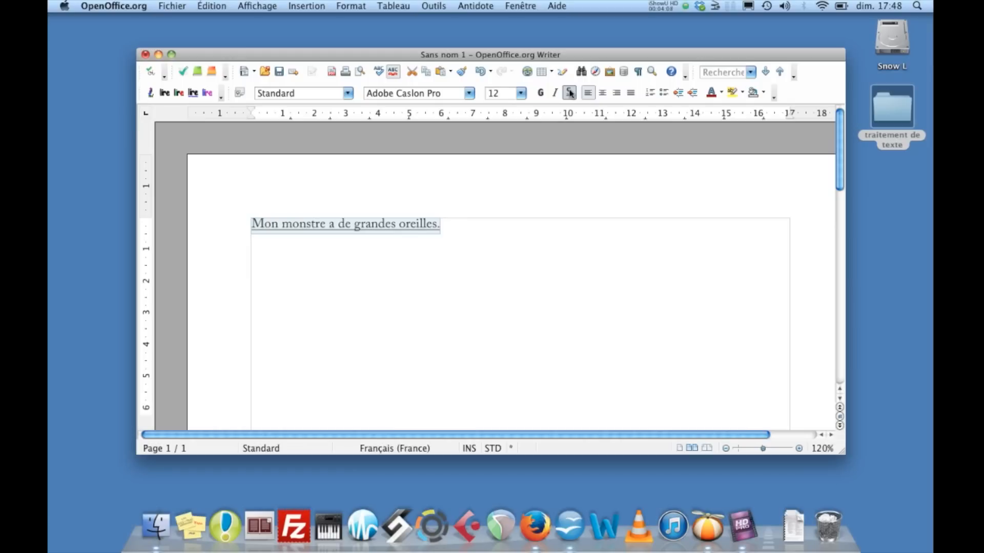
click(569, 93)
Make the word "monstre" bold and the word "oreilles" italic.
click(258, 225)
drag(281, 225, 326, 225)
click(540, 92)
drag(399, 225, 438, 224)
click(555, 93)
text(.)
Underline the word "de" in the sentence and deselect the text.
click(339, 225)
double_click(339, 226)
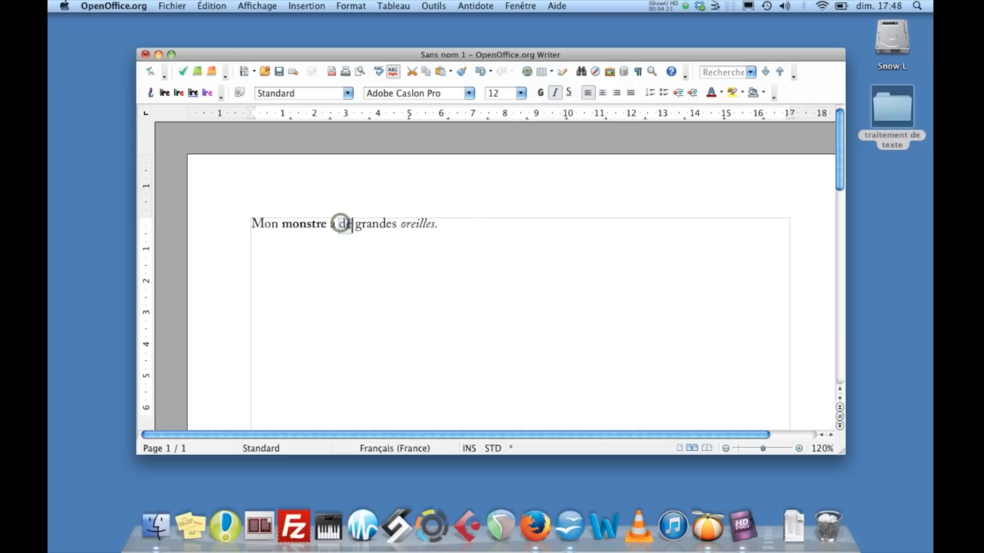
click(567, 93)
click(448, 223)
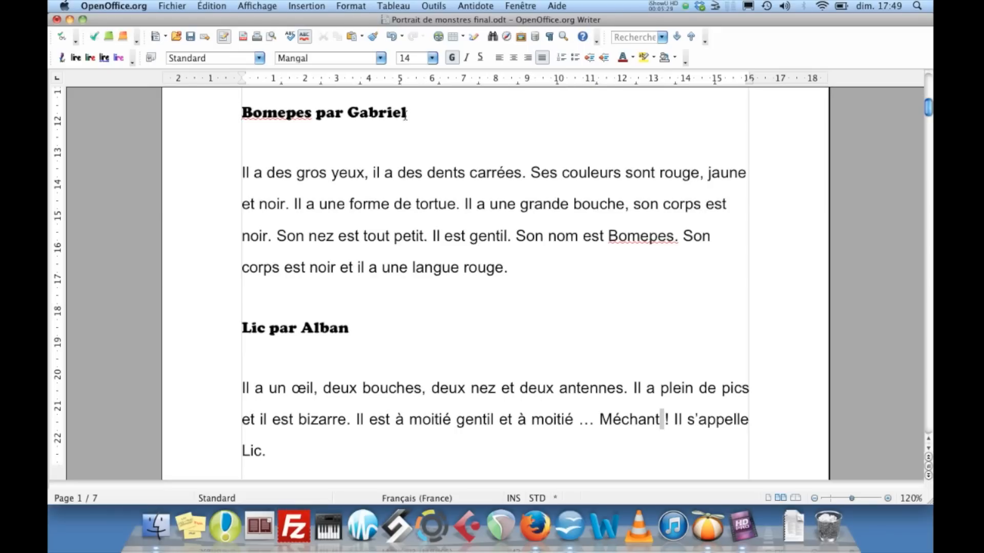
Select the "Bomepes" title line, try centre, left and right alignment on it, and finish with it centred.
drag(408, 114, 231, 108)
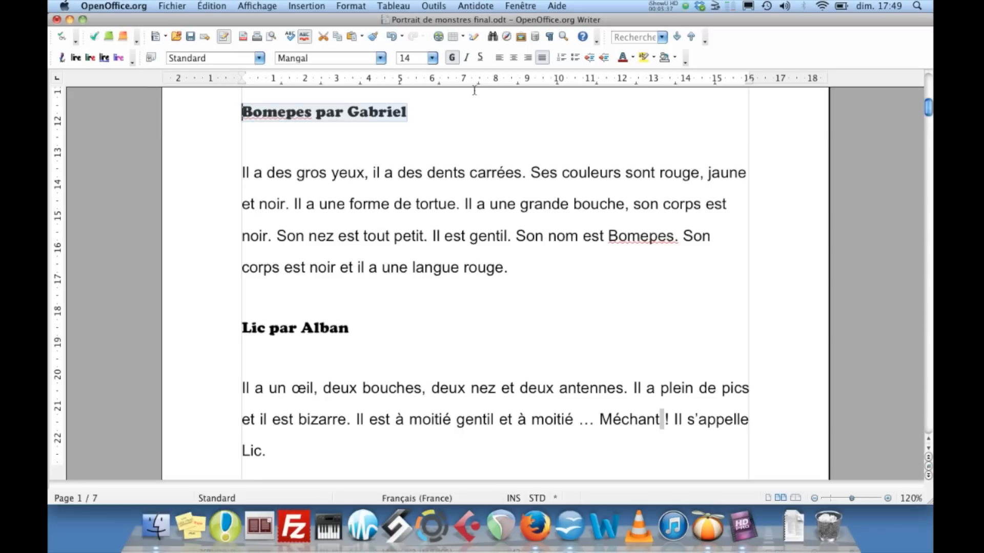
click(512, 61)
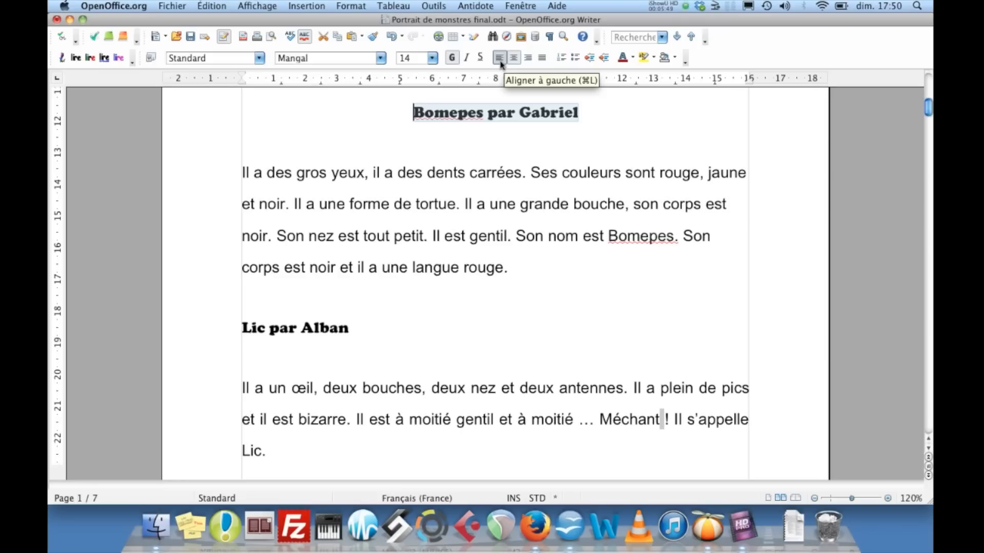
click(499, 59)
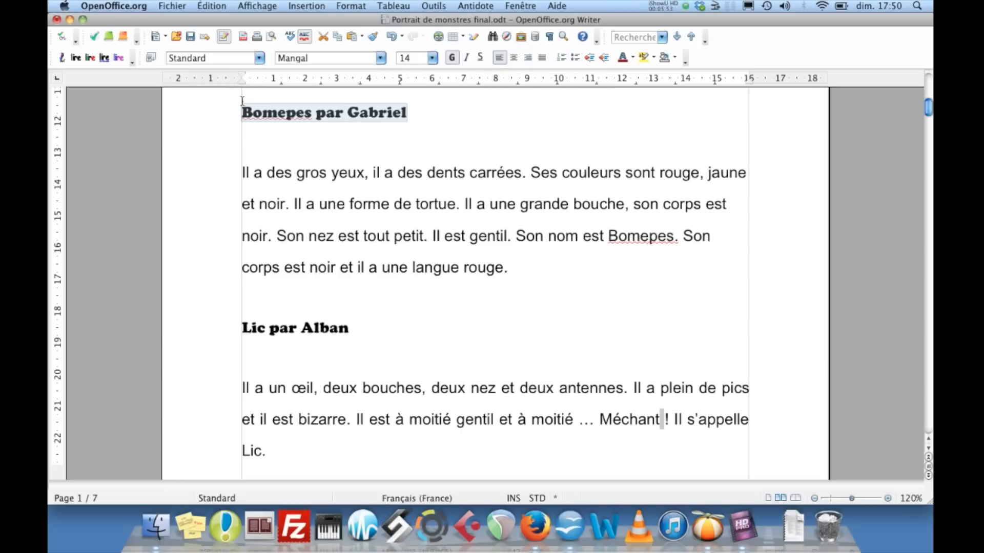
click(532, 62)
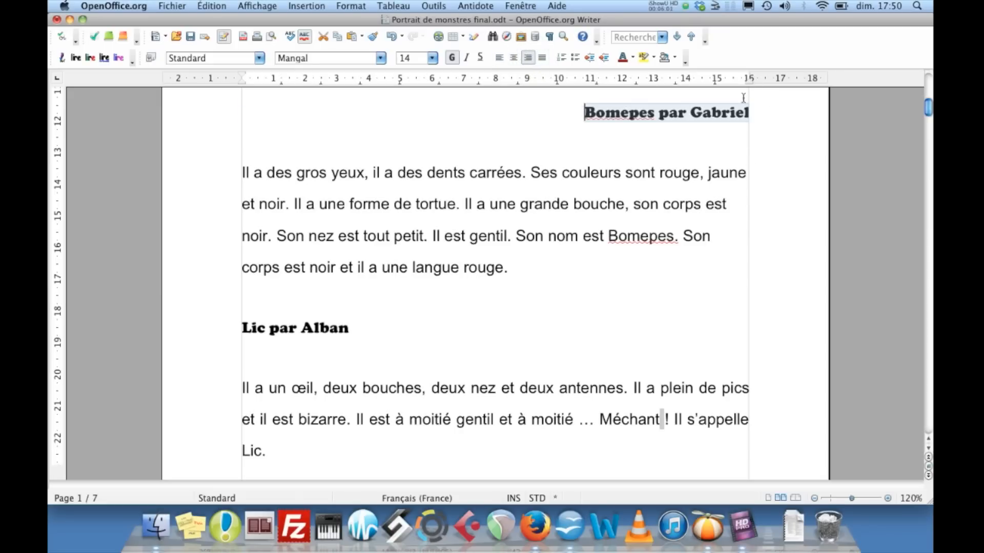
click(511, 62)
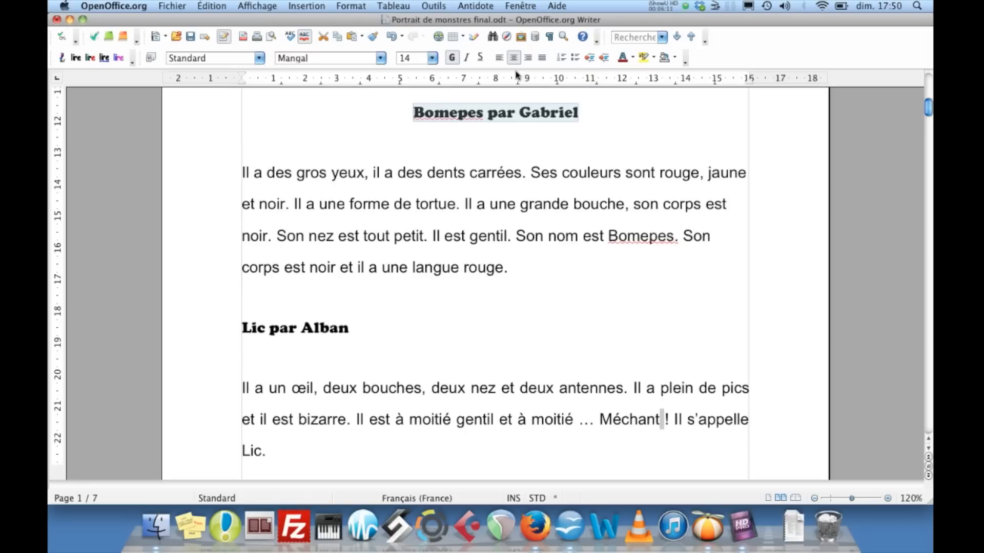
Select the four-line paragraph under the "Bomepes" title and justify it, comparing with left alignment before settling on justified.
drag(242, 172, 507, 269)
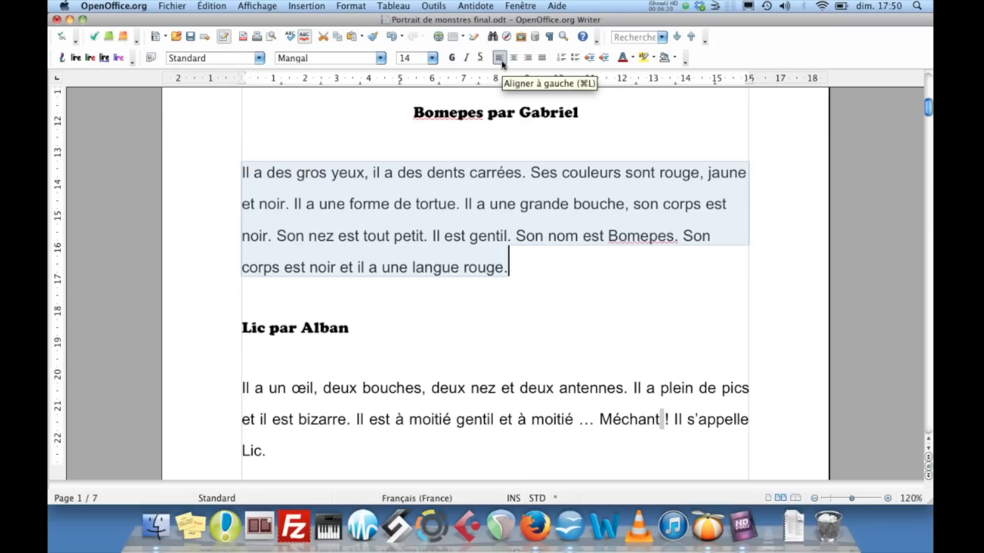
click(541, 61)
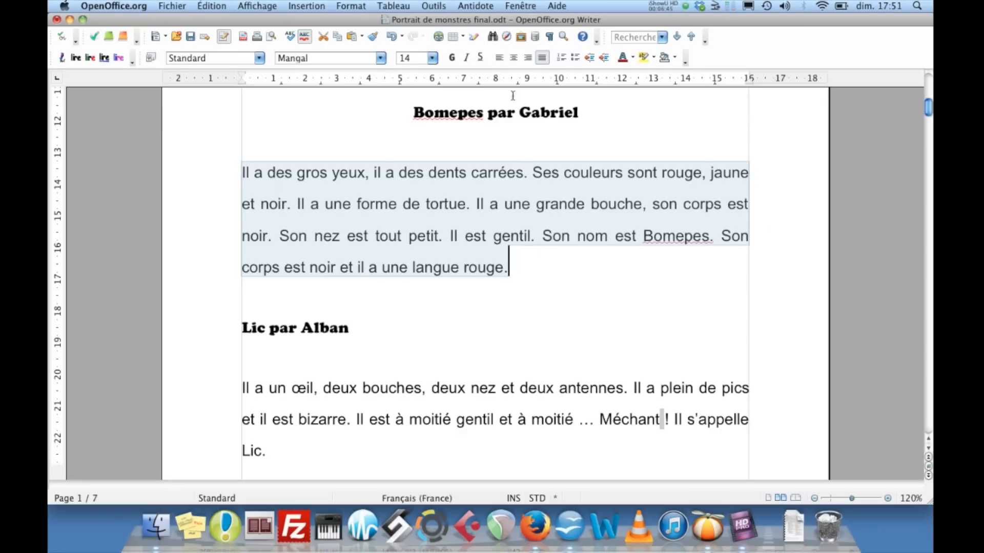
click(500, 58)
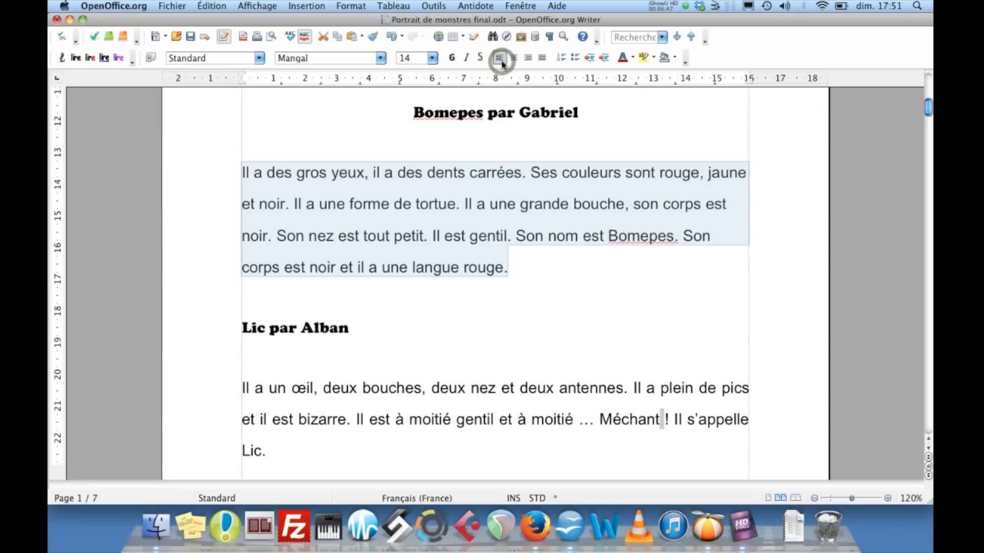
click(540, 60)
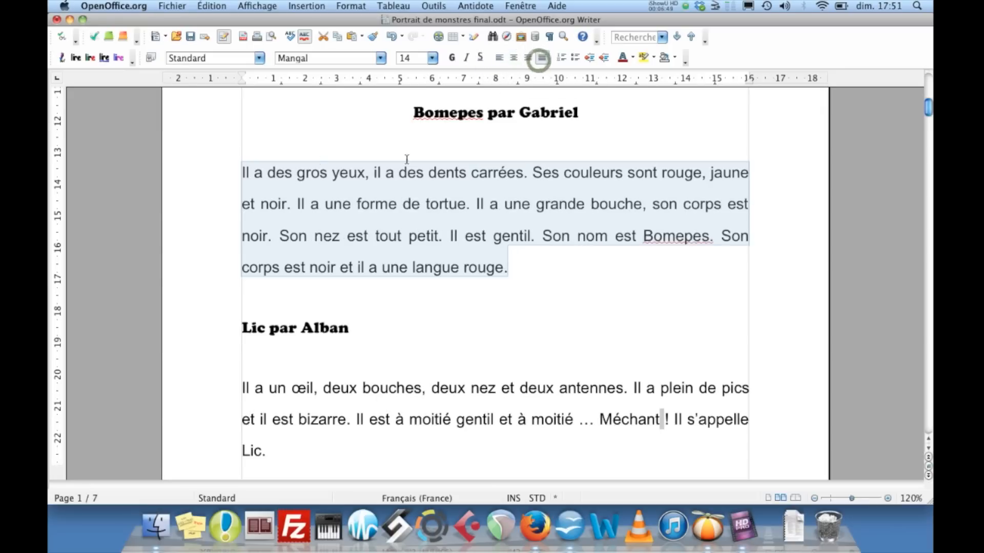